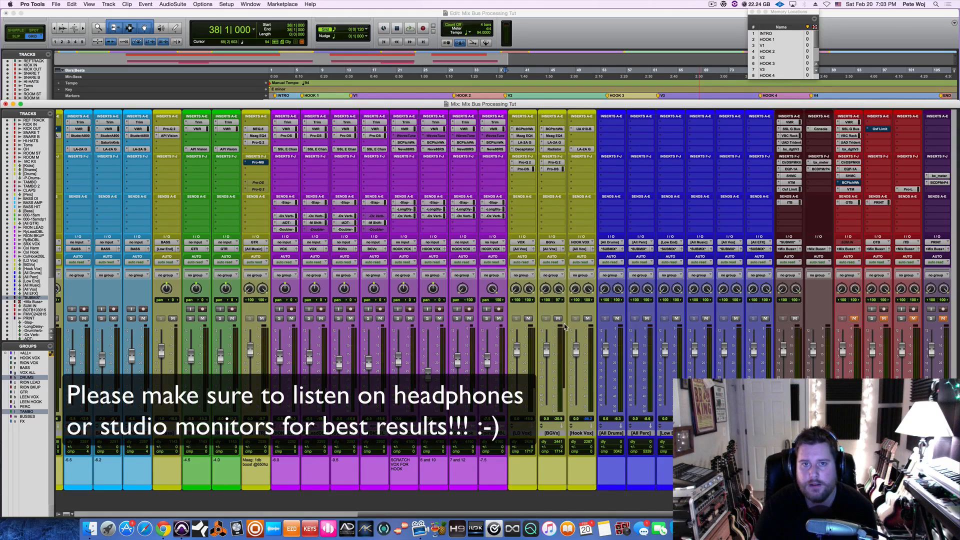
# - Play the song from bar 38 to hear the current mix, and stop playback
pyautogui.press('space')
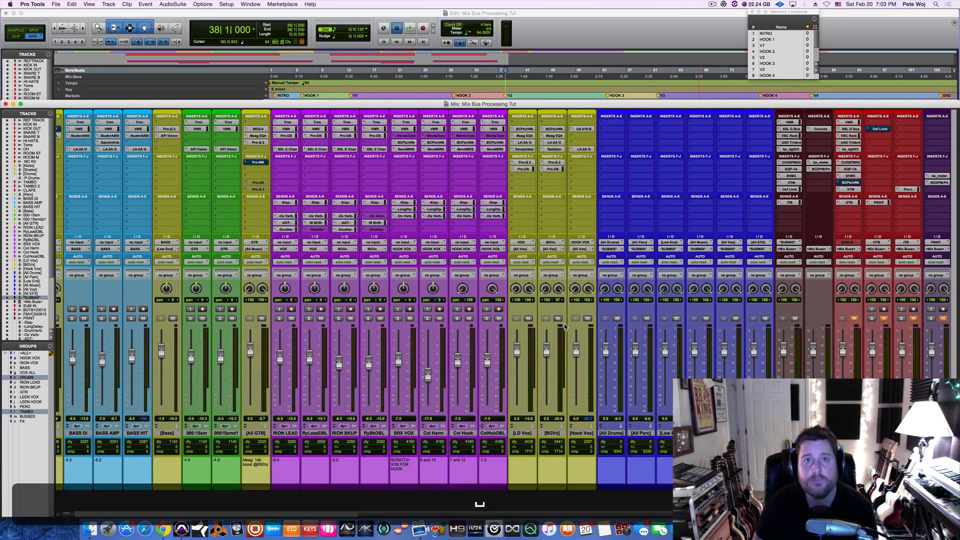
pyautogui.press('space')
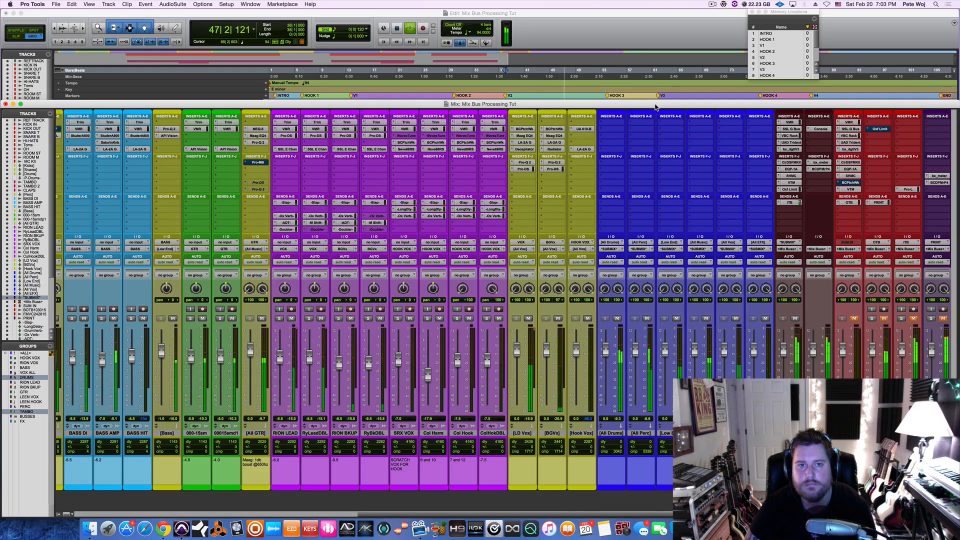
pyautogui.press('space')
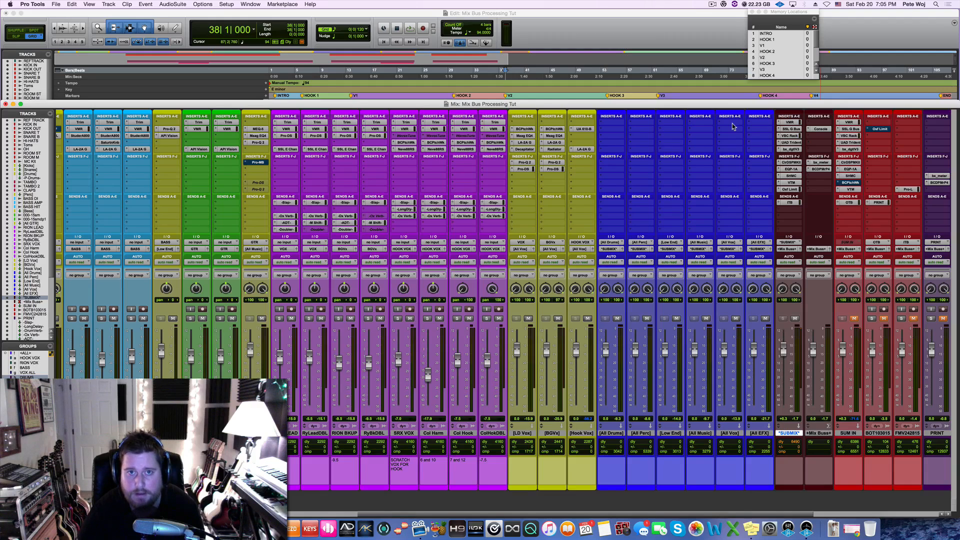
# - Start playback and bypass the *SUBMIX* track's inserts one by one, from VMR down to Oxf Limit
pyautogui.press('space')
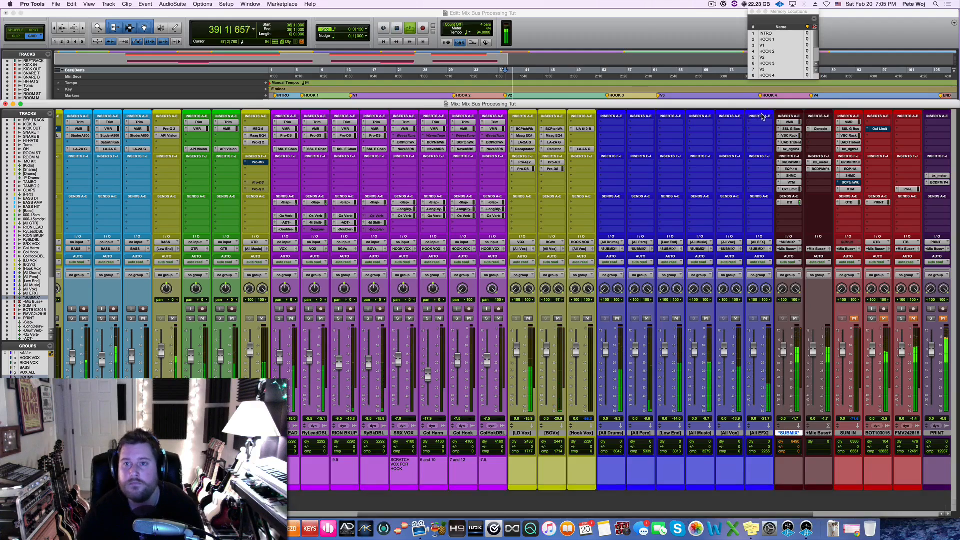
pyautogui.keyDown('super'); pyautogui.click(791, 122); pyautogui.keyUp('super')
pyautogui.keyDown('super'); pyautogui.click(791, 129); pyautogui.keyUp('super')
pyautogui.keyDown('super'); pyautogui.click(791, 135); pyautogui.keyUp('super')
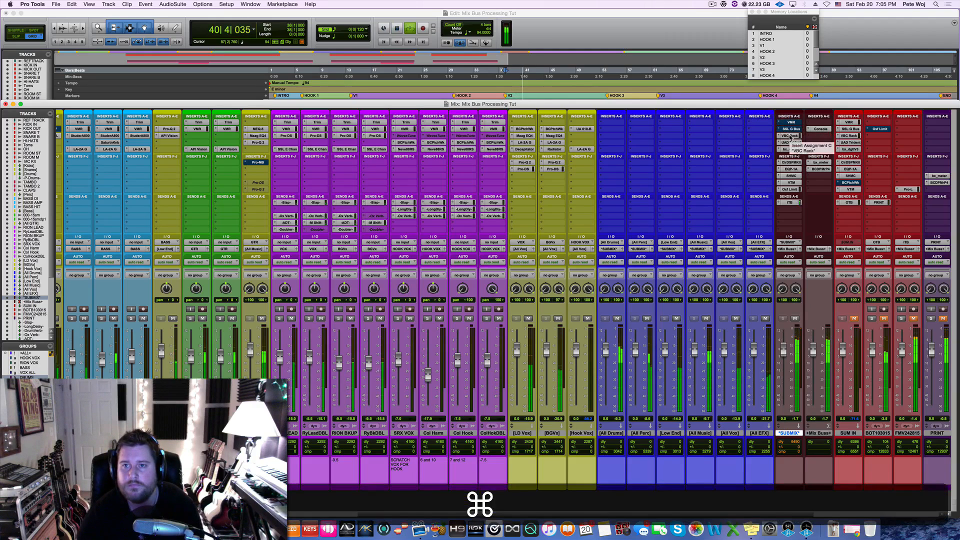
pyautogui.keyDown('super'); pyautogui.click(791, 143); pyautogui.keyUp('super')
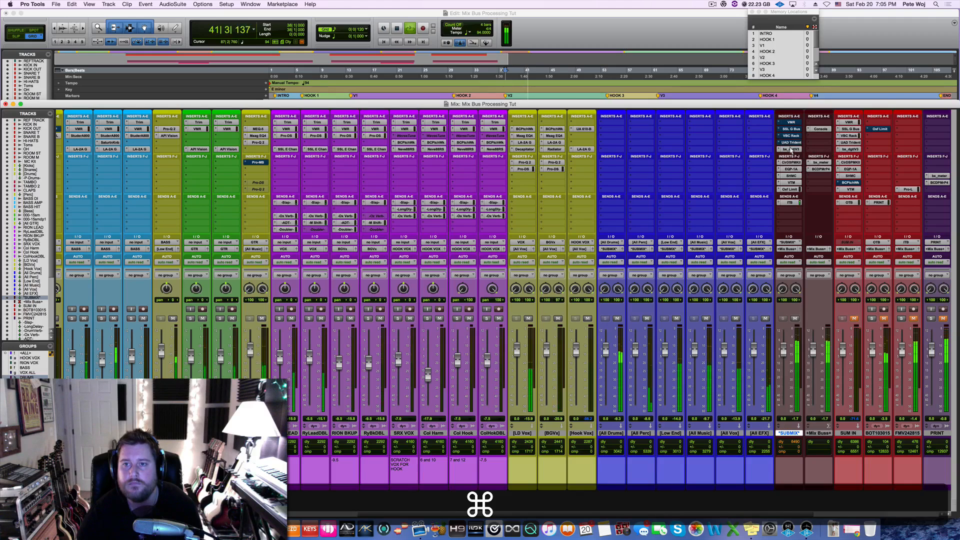
pyautogui.keyDown('super'); pyautogui.click(791, 149); pyautogui.keyUp('super')
pyautogui.keyDown('super'); pyautogui.click(791, 162); pyautogui.keyUp('super')
pyautogui.keyDown('super'); pyautogui.click(791, 169); pyautogui.keyUp('super')
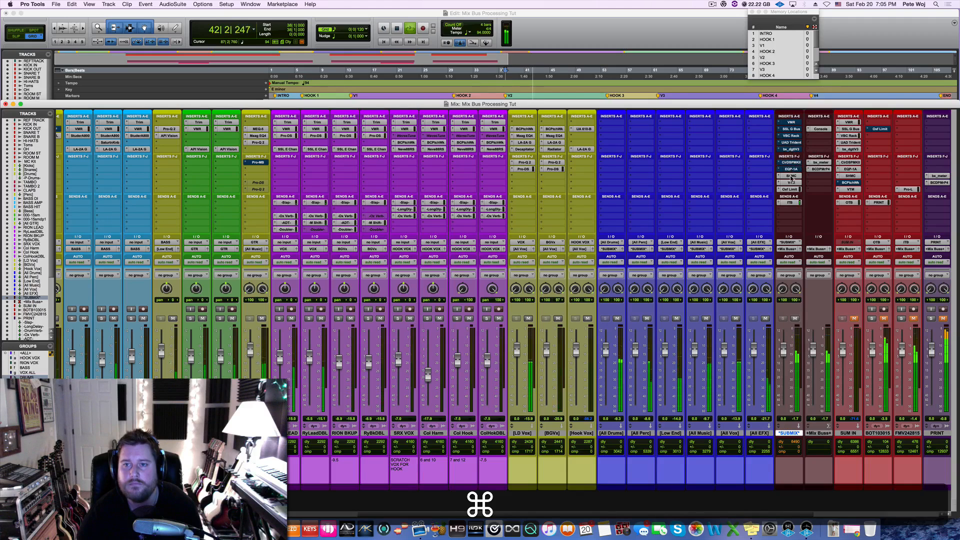
pyautogui.keyDown('super'); pyautogui.click(791, 176); pyautogui.keyUp('super')
pyautogui.keyDown('super'); pyautogui.click(791, 182); pyautogui.keyUp('super')
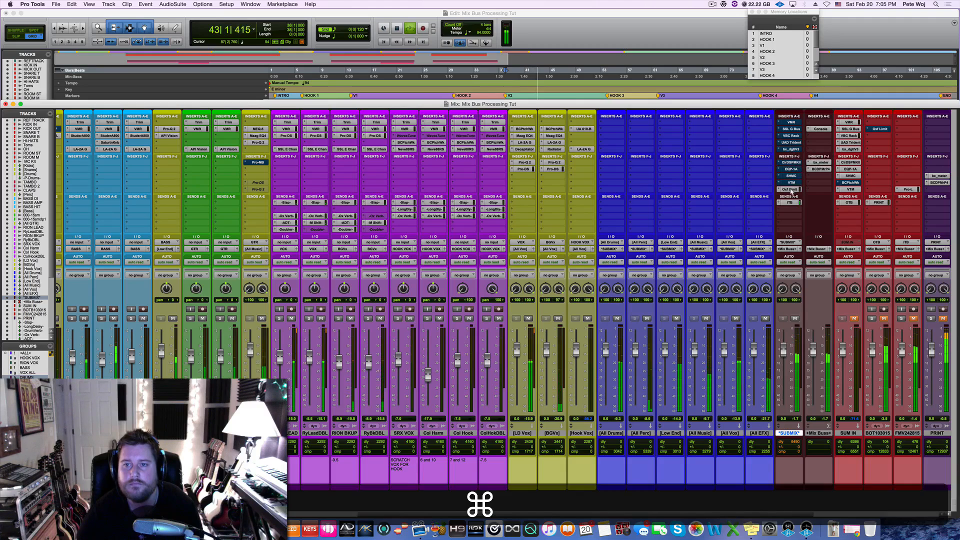
pyautogui.keyDown('super'); pyautogui.click(791, 189); pyautogui.keyUp('super')
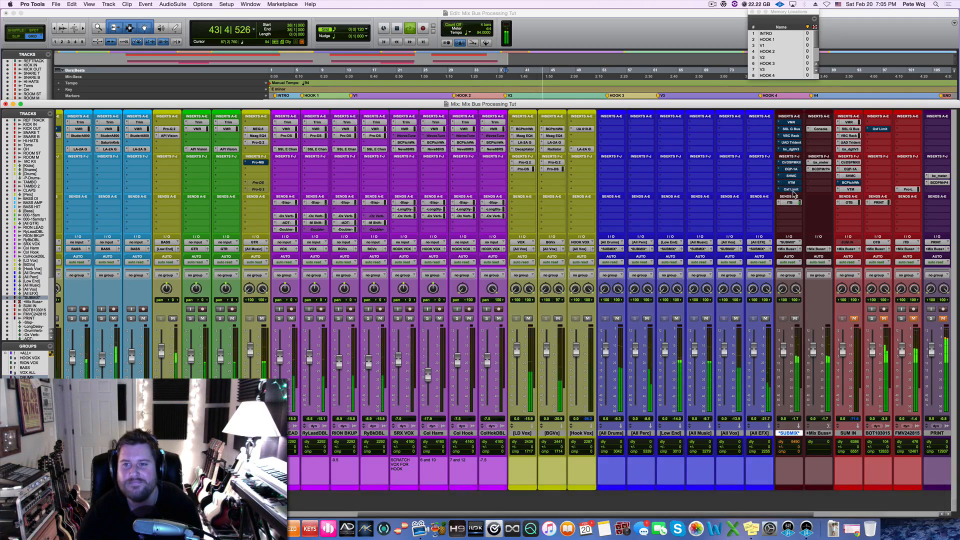
# - Re-enable the *SUBMIX* track's inserts one by one during playback, from Oxf Limit back up to VMR
pyautogui.keyDown('super'); pyautogui.click(791, 189); pyautogui.keyUp('super')
pyautogui.keyDown('super'); pyautogui.click(791, 183); pyautogui.keyUp('super')
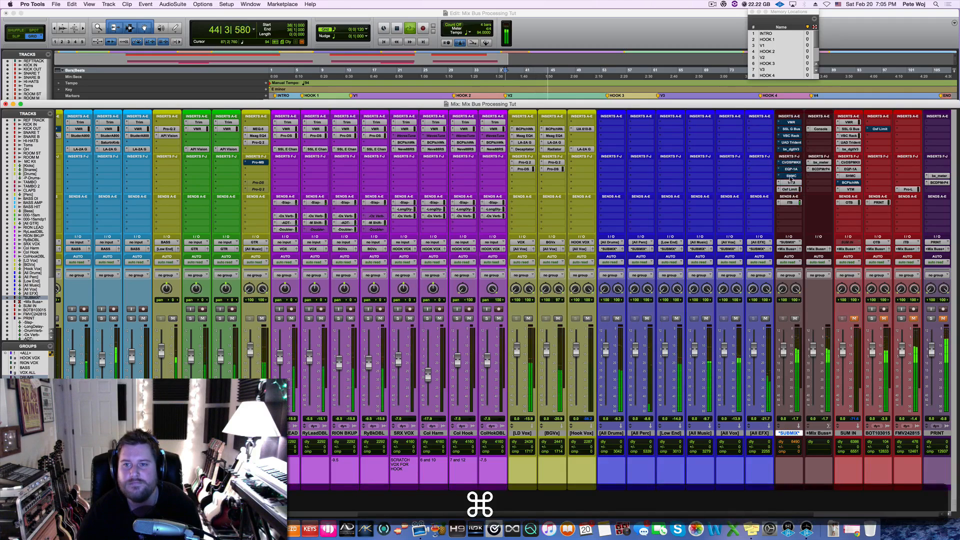
pyautogui.keyDown('super'); pyautogui.click(791, 176); pyautogui.keyUp('super')
pyautogui.keyDown('super'); pyautogui.click(791, 169); pyautogui.keyUp('super')
pyautogui.keyDown('super'); pyautogui.click(791, 163); pyautogui.keyUp('super')
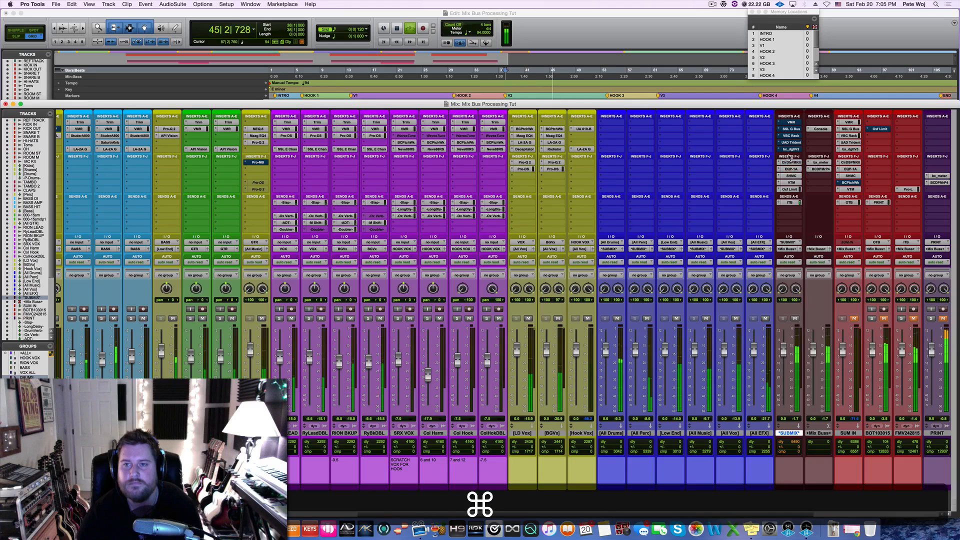
pyautogui.keyDown('super'); pyautogui.click(791, 149); pyautogui.keyUp('super')
pyautogui.keyDown('super'); pyautogui.click(791, 143); pyautogui.keyUp('super')
pyautogui.keyDown('super'); pyautogui.click(791, 136); pyautogui.keyUp('super')
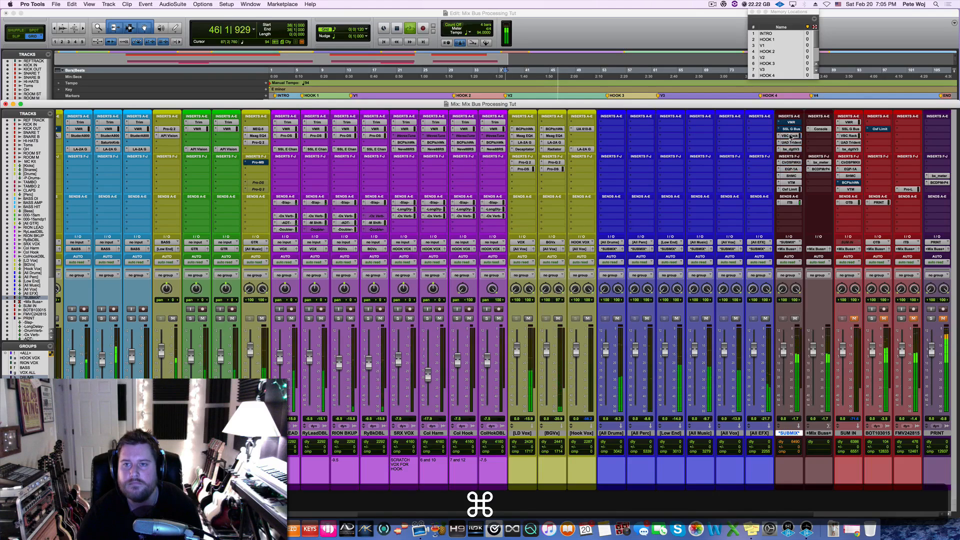
pyautogui.keyDown('super'); pyautogui.click(791, 129); pyautogui.keyUp('super')
pyautogui.keyDown('super'); pyautogui.click(791, 122); pyautogui.keyUp('super')
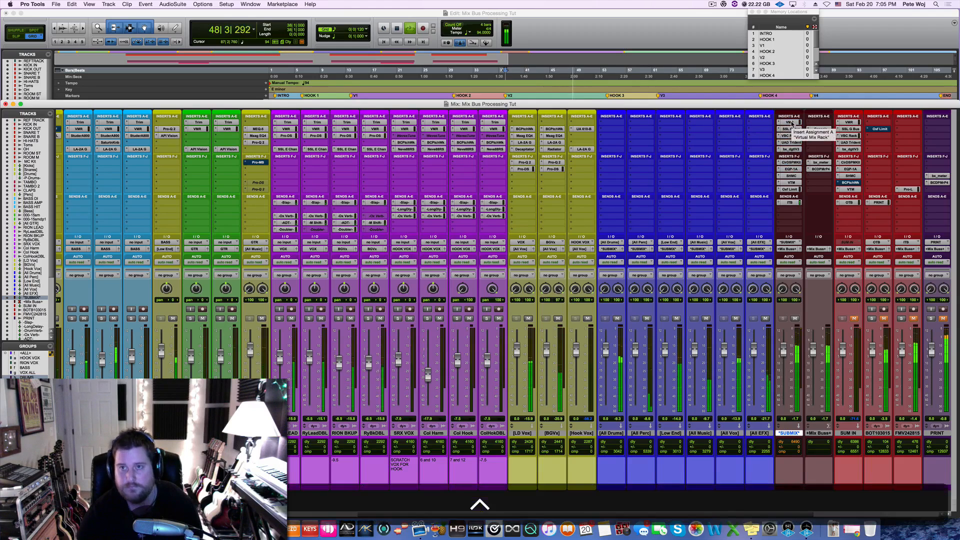
# - Compare the mix with all *SUBMIX* inserts bypassed together and re-enabled, and stop playback
pyautogui.keyDown('ctrl'); pyautogui.click(792, 124); pyautogui.keyUp('ctrl')
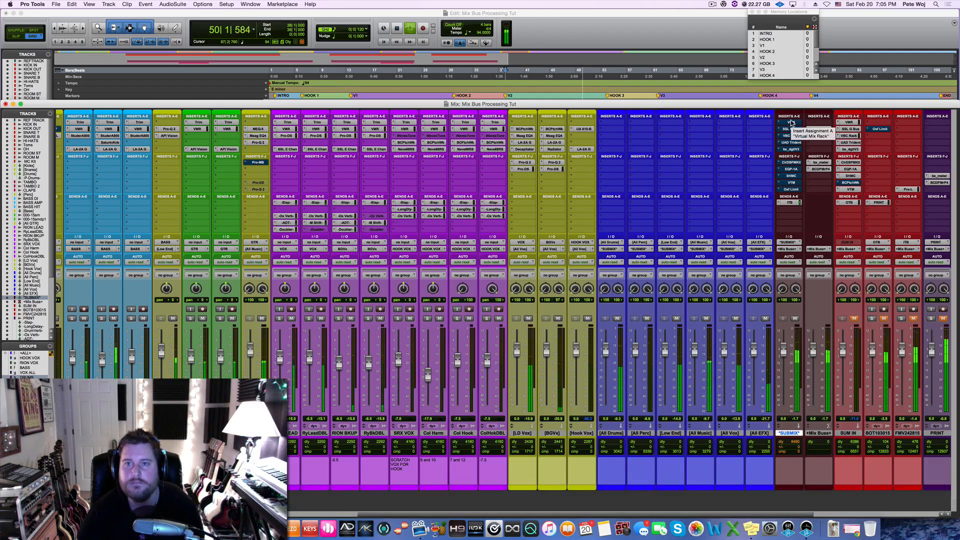
pyautogui.press('ctrl')
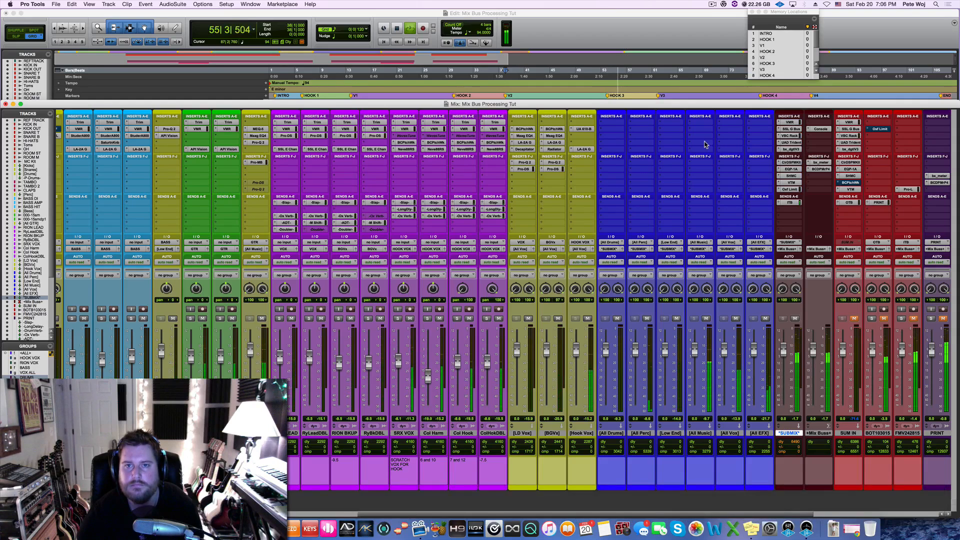
pyautogui.press('space')
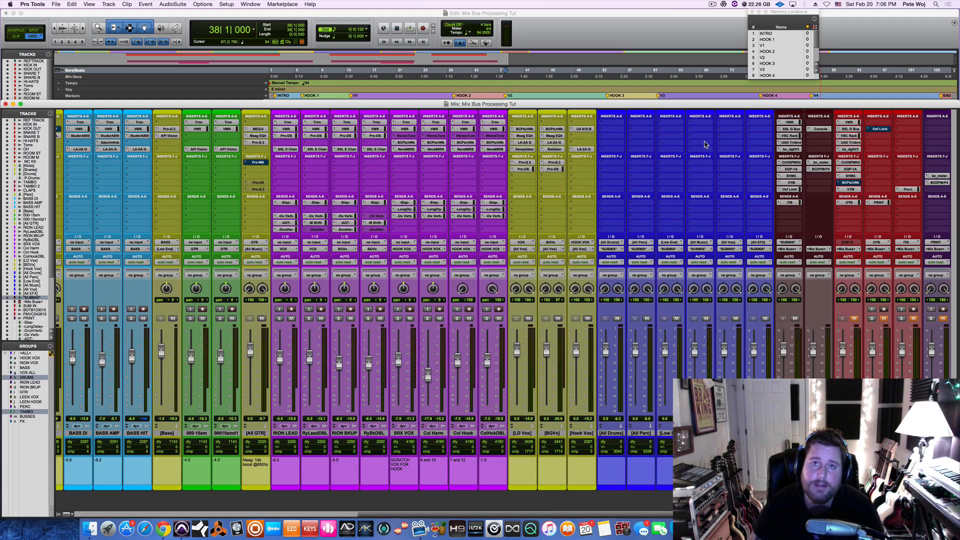
# - Examine the Virtual Mixbuss settings in the *SUBMIX* track's VMR insert and close the plug-in
pyautogui.click(791, 123)
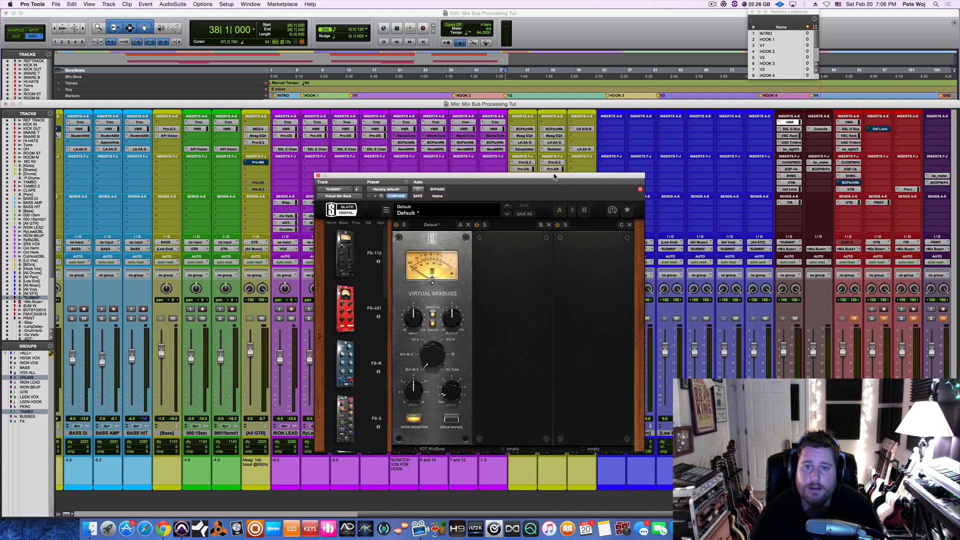
pyautogui.moveTo(554, 176); pyautogui.dragTo(548, 172)
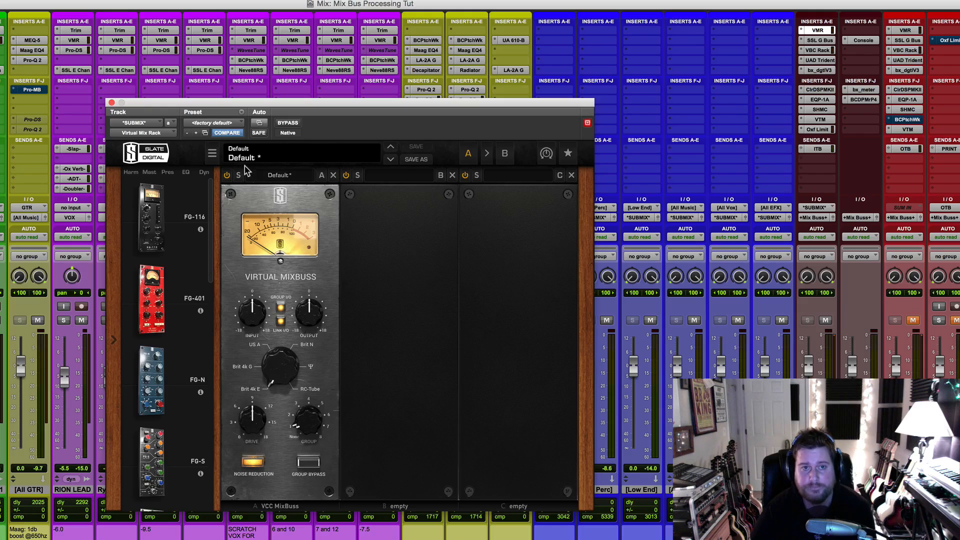
pyautogui.click(111, 103)
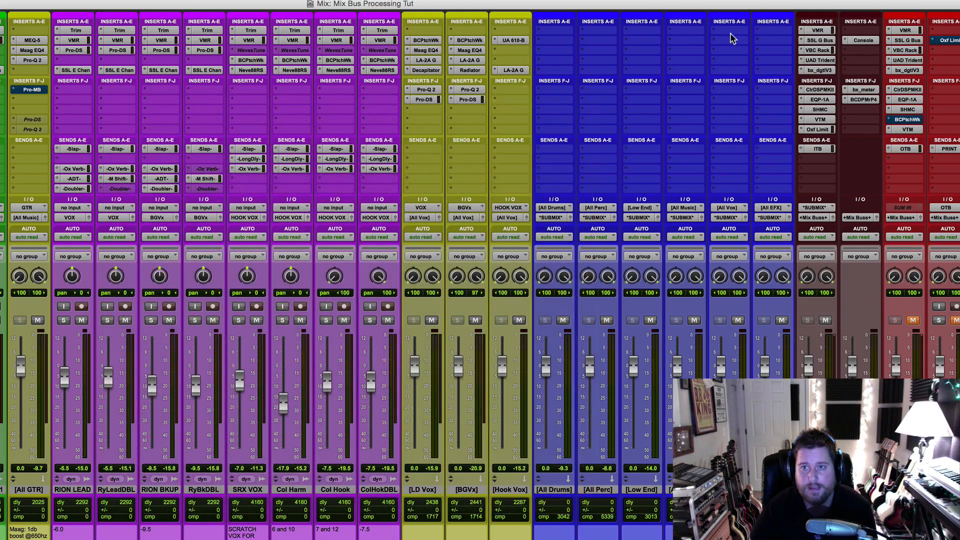
# - Open the *SUBMIX* track's SSL G Bus compressor, compare it switched in and out during playback, and close it switched in
pyautogui.click(819, 40)
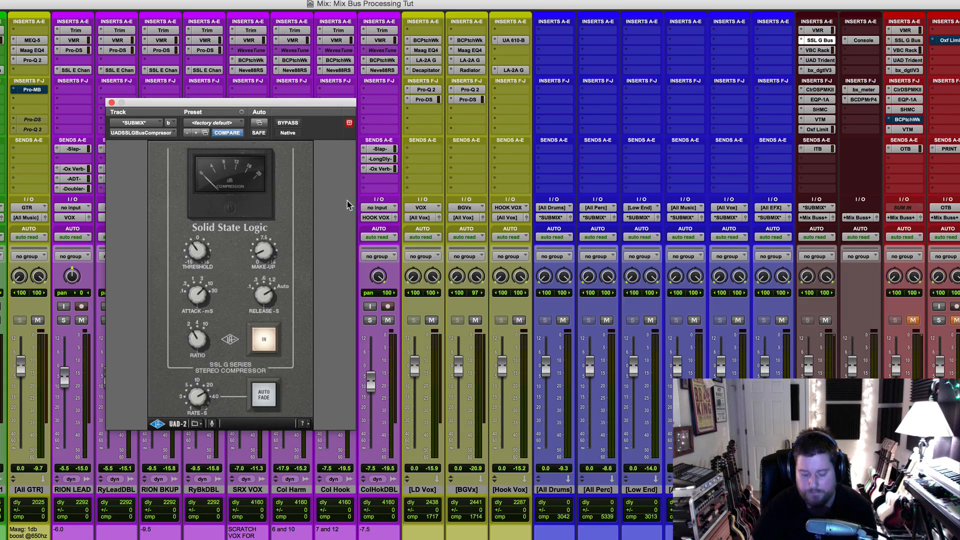
pyautogui.press('space')
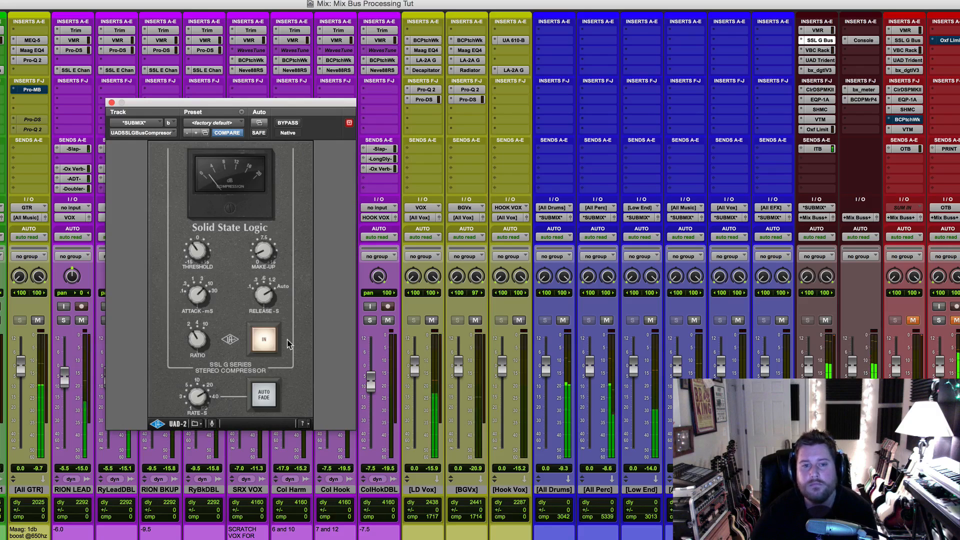
pyautogui.click(267, 338)
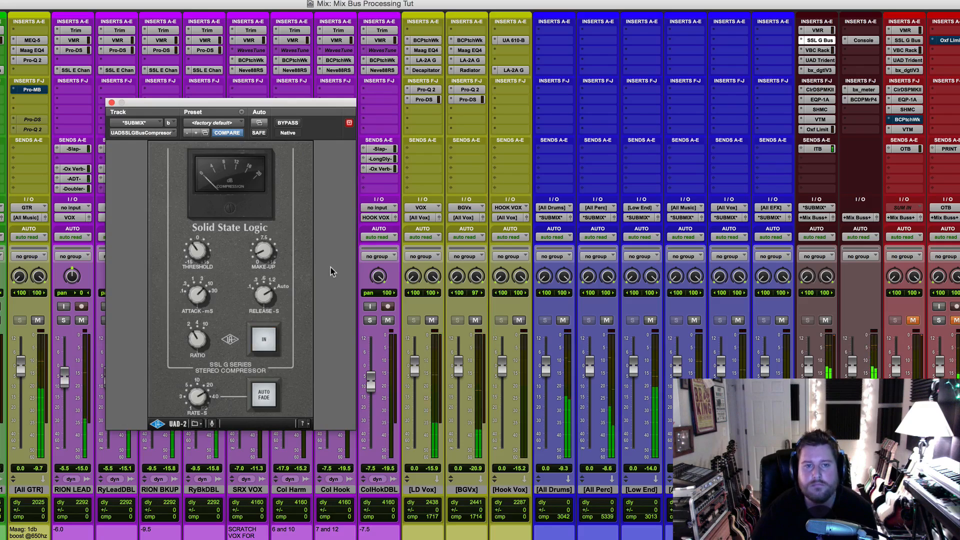
pyautogui.click(264, 339)
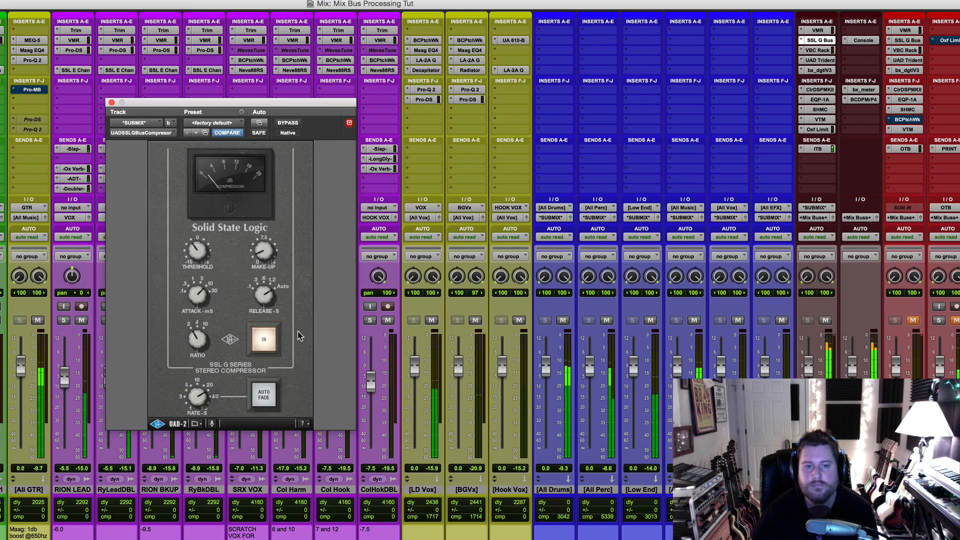
pyautogui.click(269, 333)
pyautogui.click(269, 334)
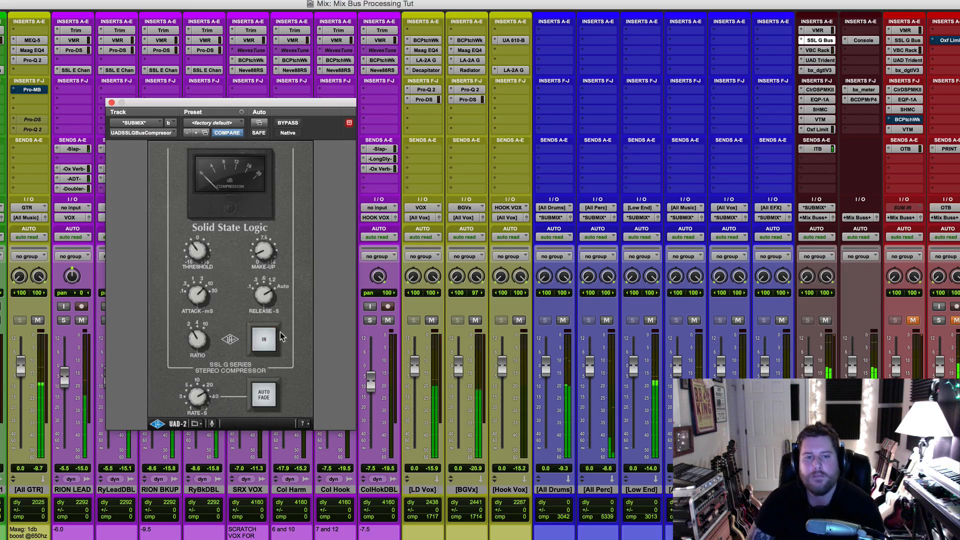
pyautogui.click(269, 338)
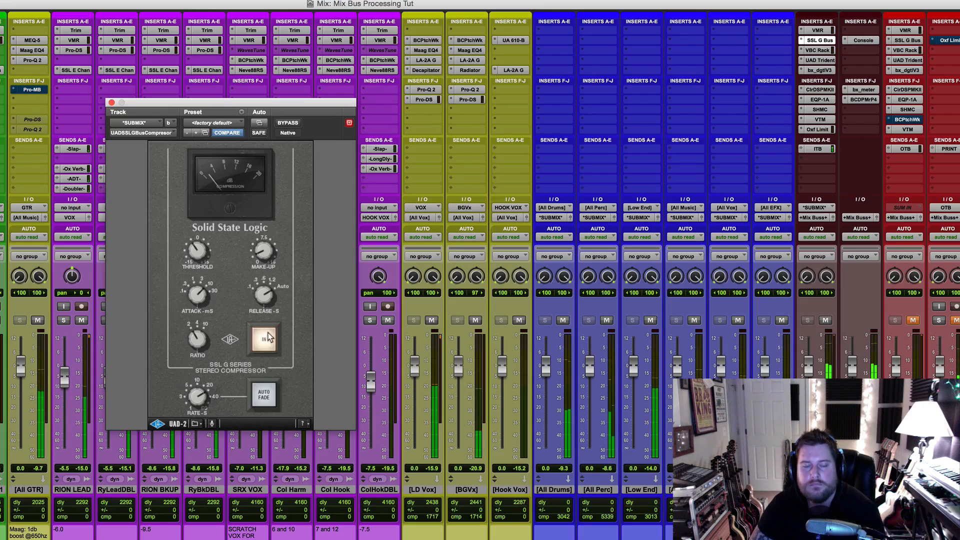
pyautogui.click(269, 338)
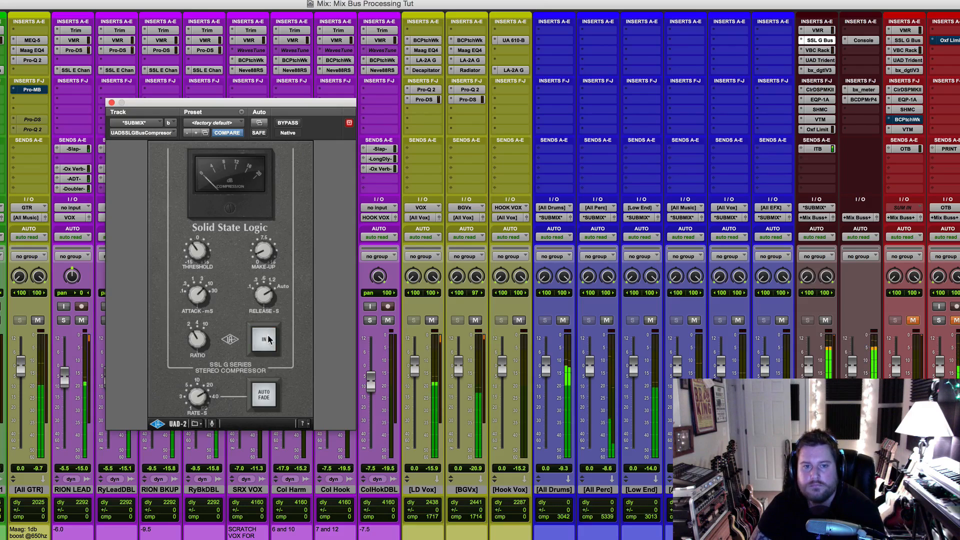
pyautogui.click(269, 339)
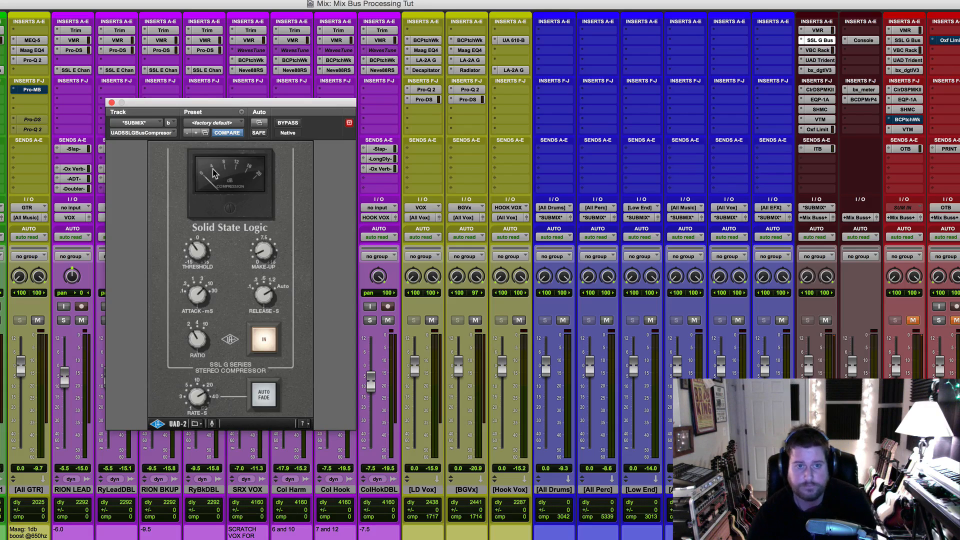
pyautogui.click(112, 103)
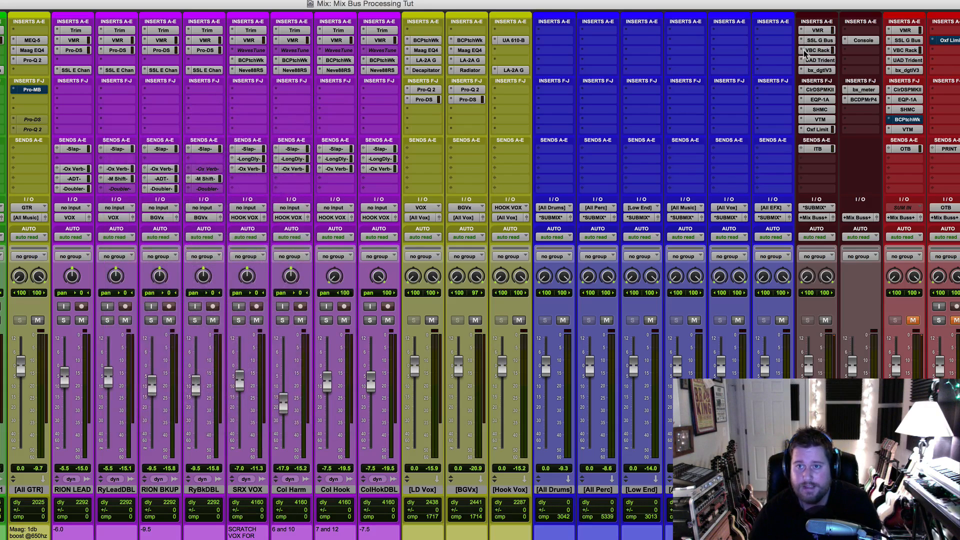
# - Open the *SUBMIX* track's VBC Rack and switch the FG-MU compressor's power off and back on
pyautogui.click(819, 50)
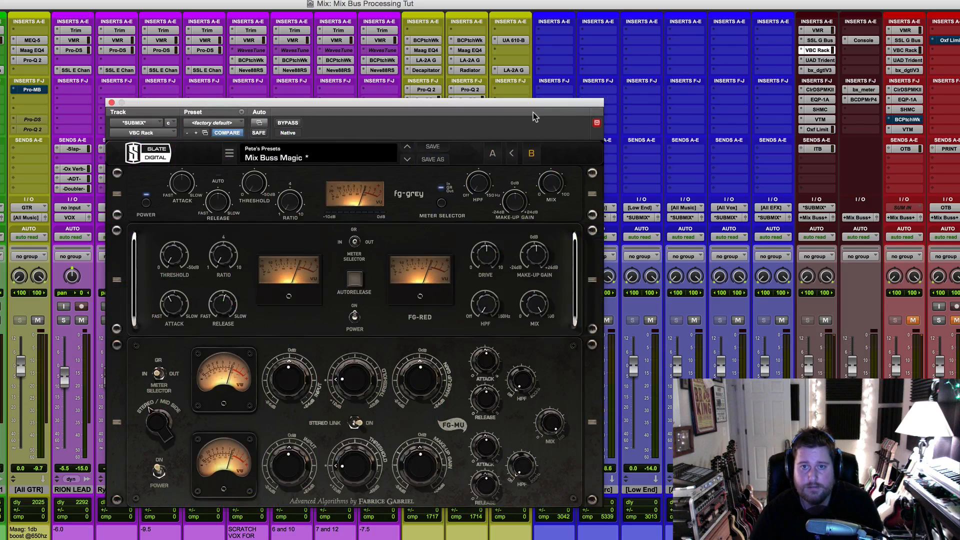
pyautogui.moveTo(527, 104); pyautogui.dragTo(516, 95)
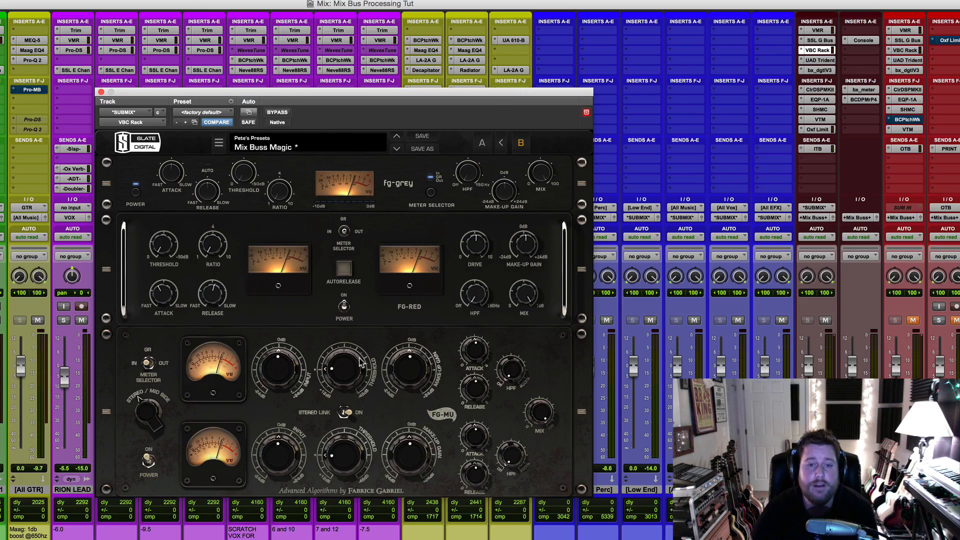
pyautogui.moveTo(345, 371)
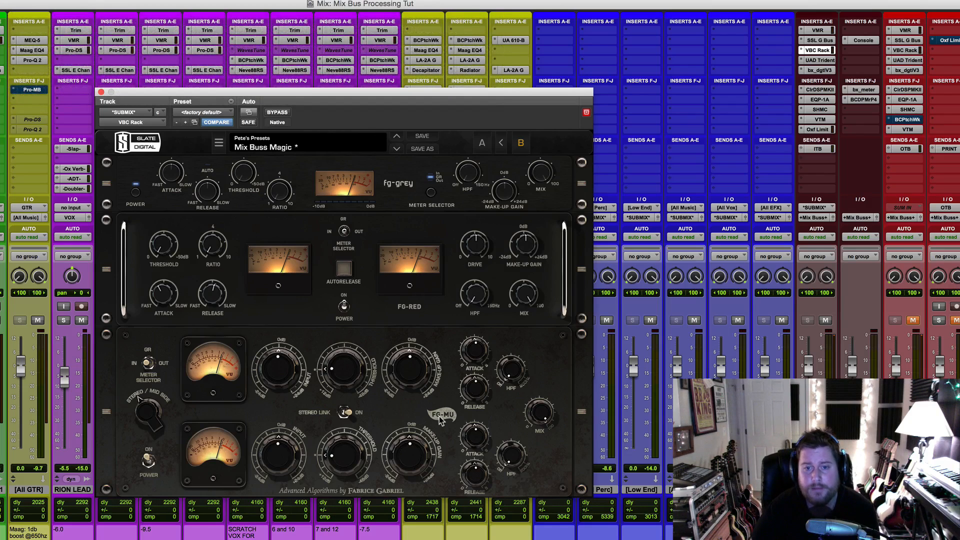
pyautogui.click(149, 470)
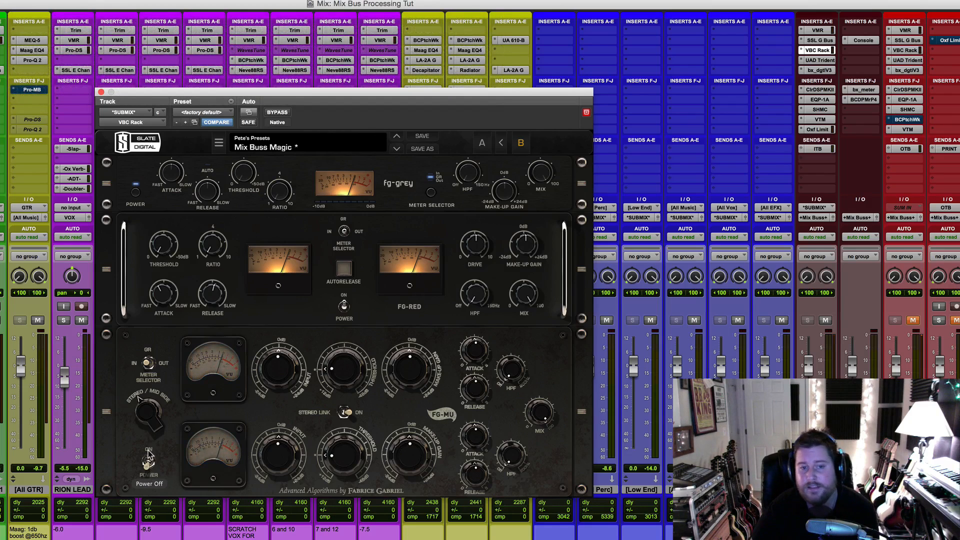
pyautogui.click(148, 469)
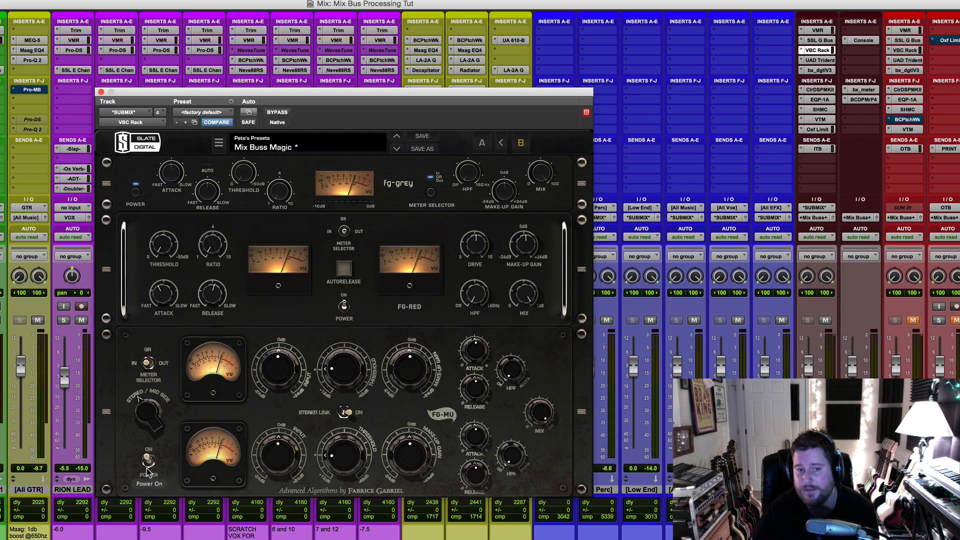
pyautogui.click(148, 469)
pyautogui.click(148, 469)
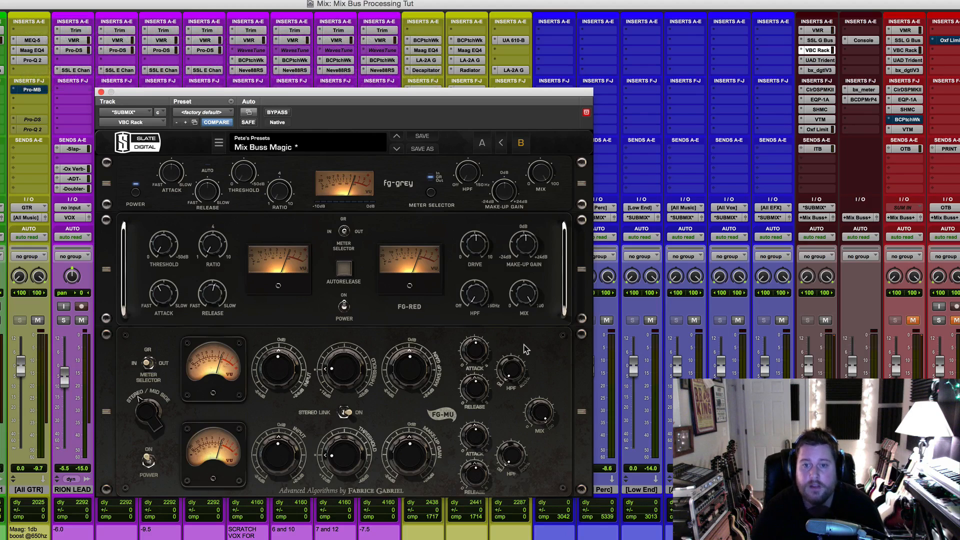
pyautogui.moveTo(523, 361)
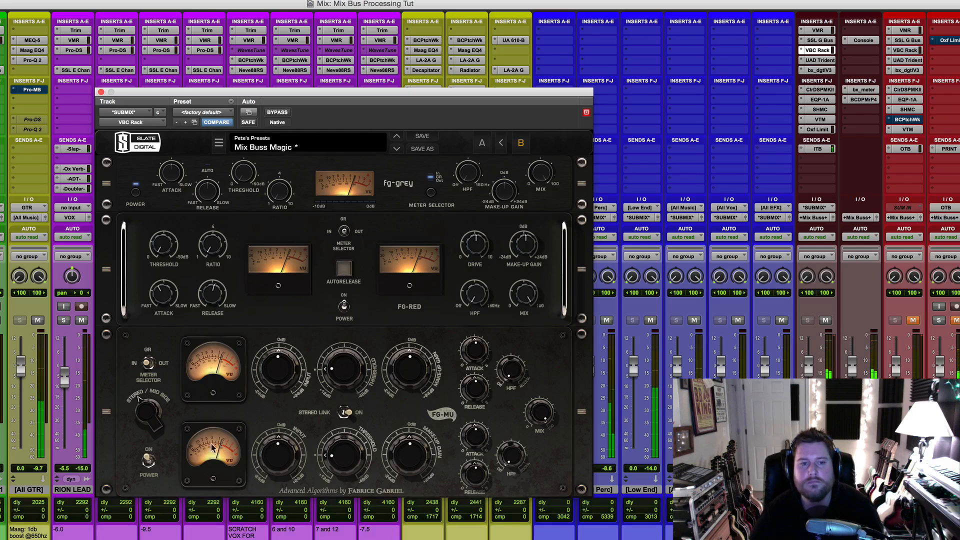
# - Compare the mix with the VBC Rack's FG-MU compressor powered off and on three times during playback, leaving it on
pyautogui.click(149, 463)
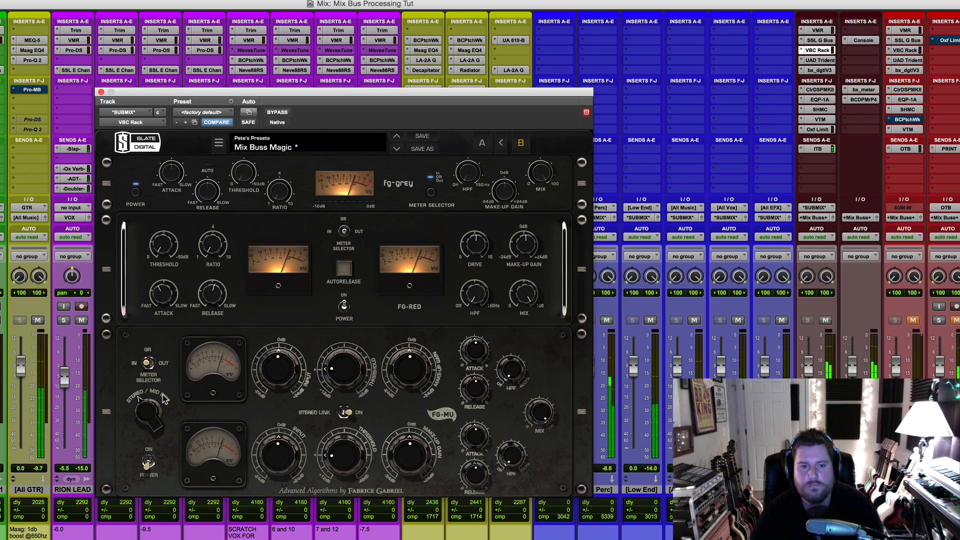
pyautogui.click(149, 461)
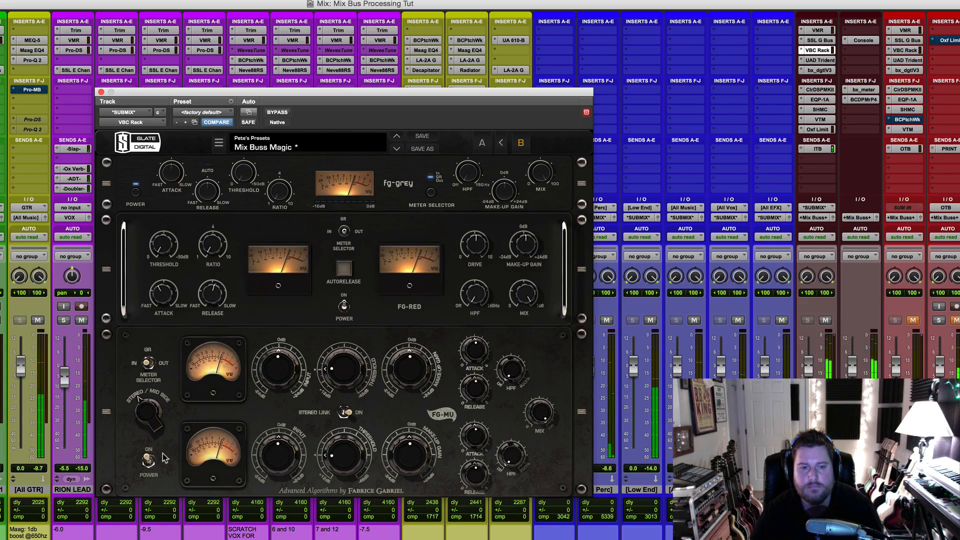
pyautogui.click(149, 470)
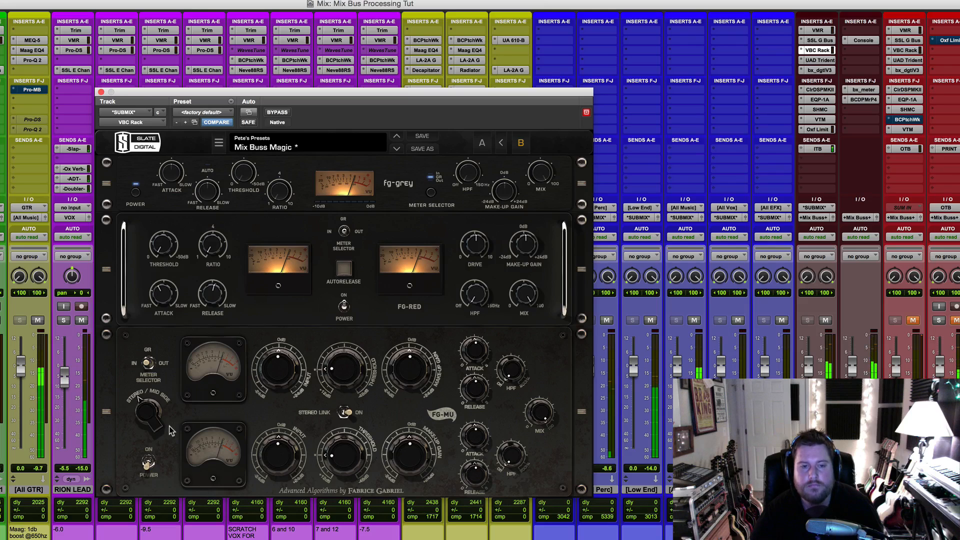
pyautogui.click(148, 461)
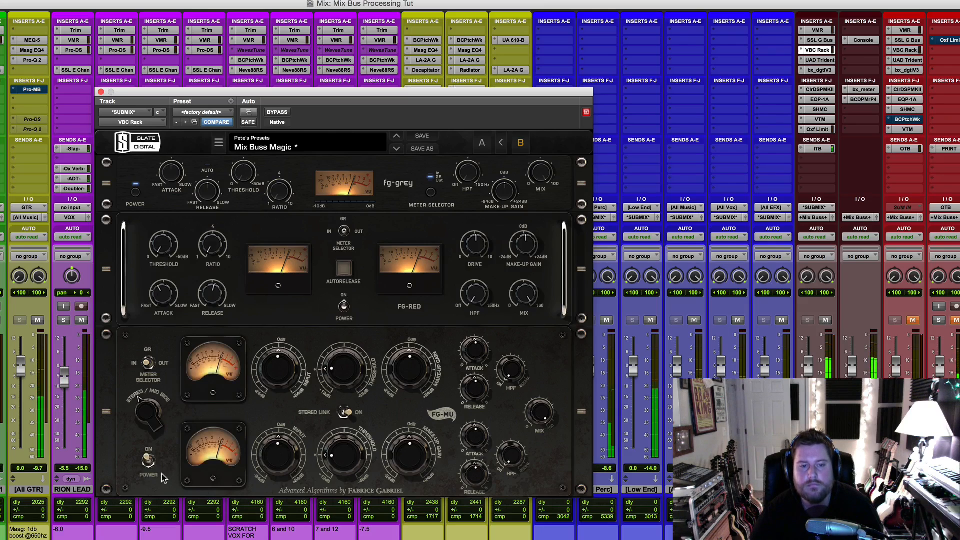
pyautogui.click(149, 467)
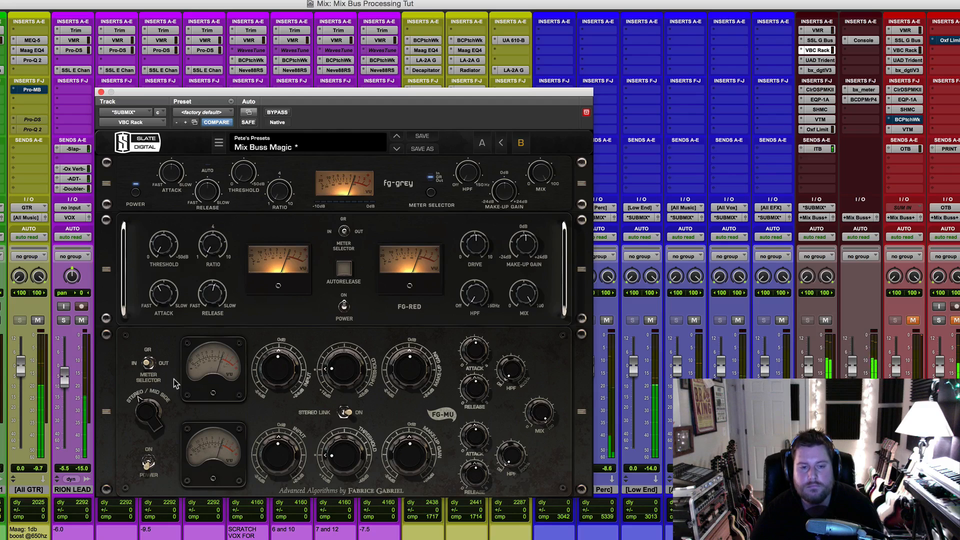
pyautogui.click(148, 460)
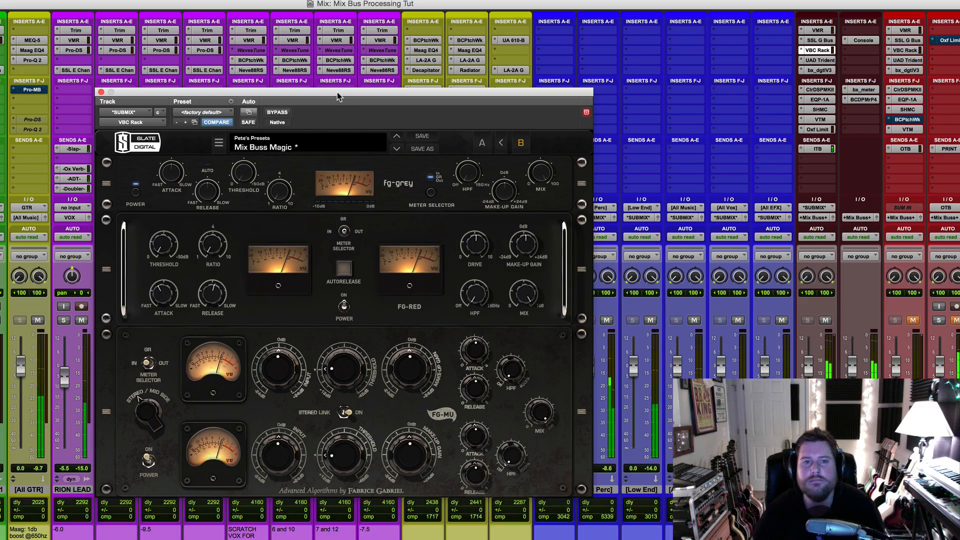
# - Compare the mix with the entire VBC Rack bypassed and active during playback, and close the plug-in active with playback stopped
pyautogui.click(278, 112)
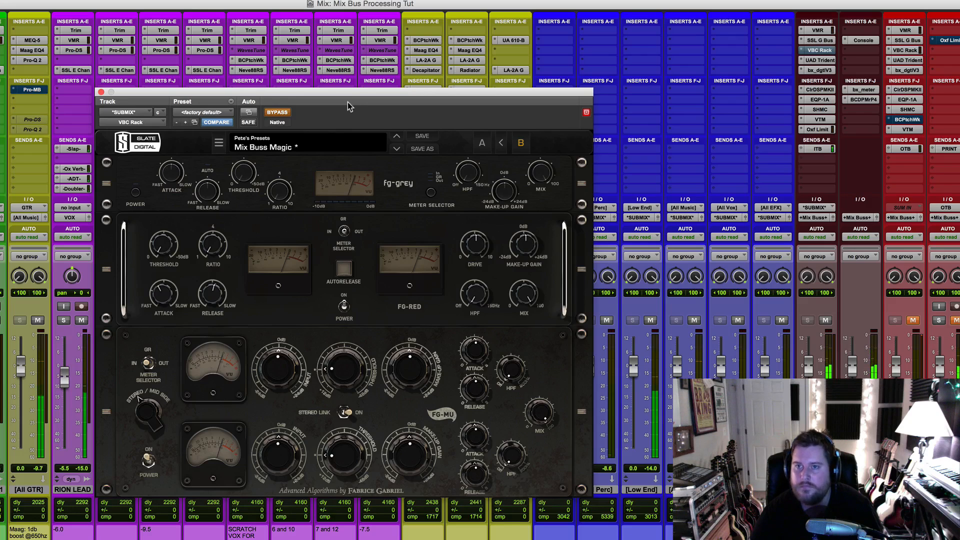
pyautogui.click(281, 113)
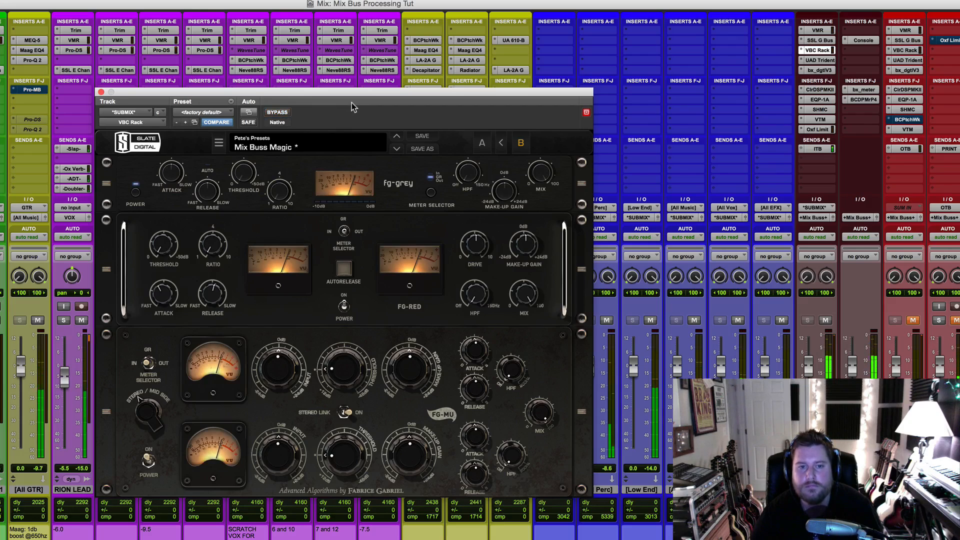
pyautogui.click(277, 113)
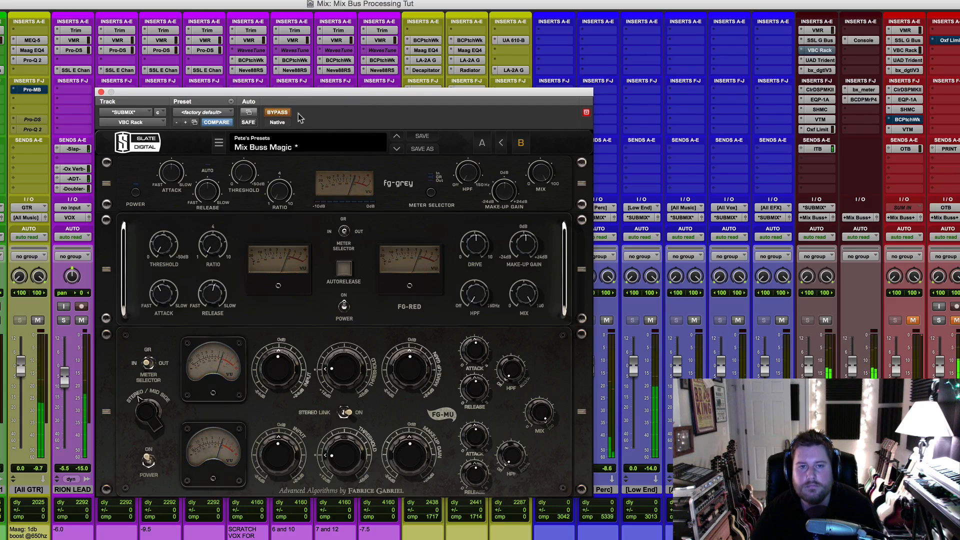
pyautogui.click(280, 113)
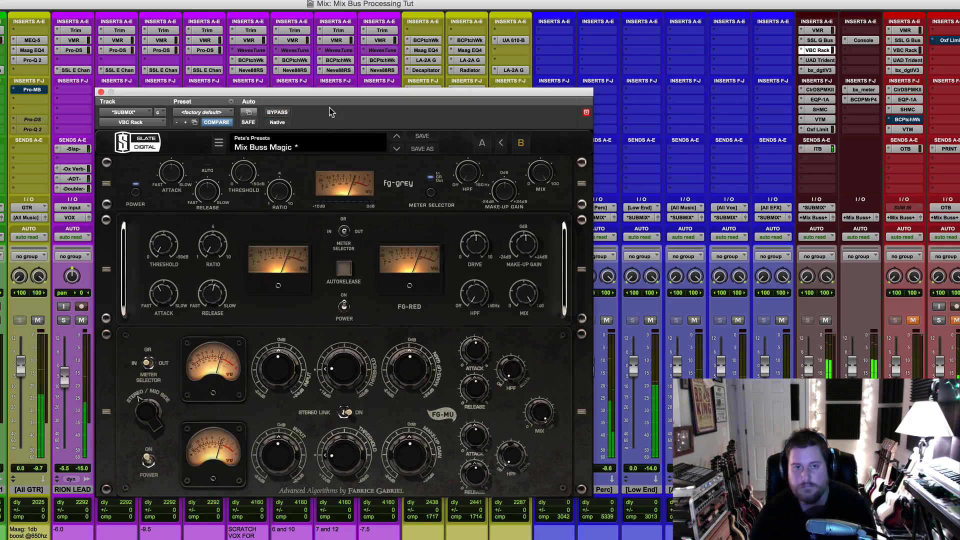
pyautogui.press('space')
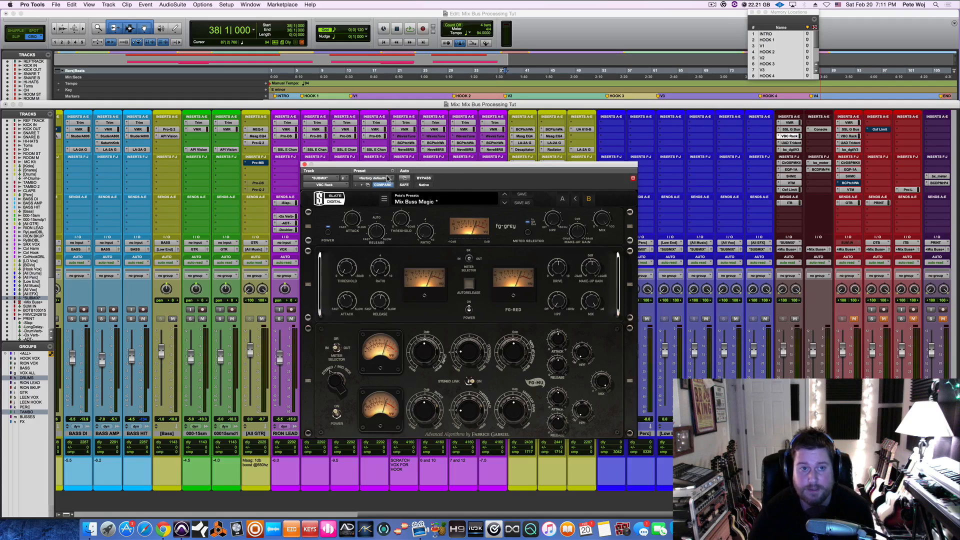
pyautogui.click(304, 165)
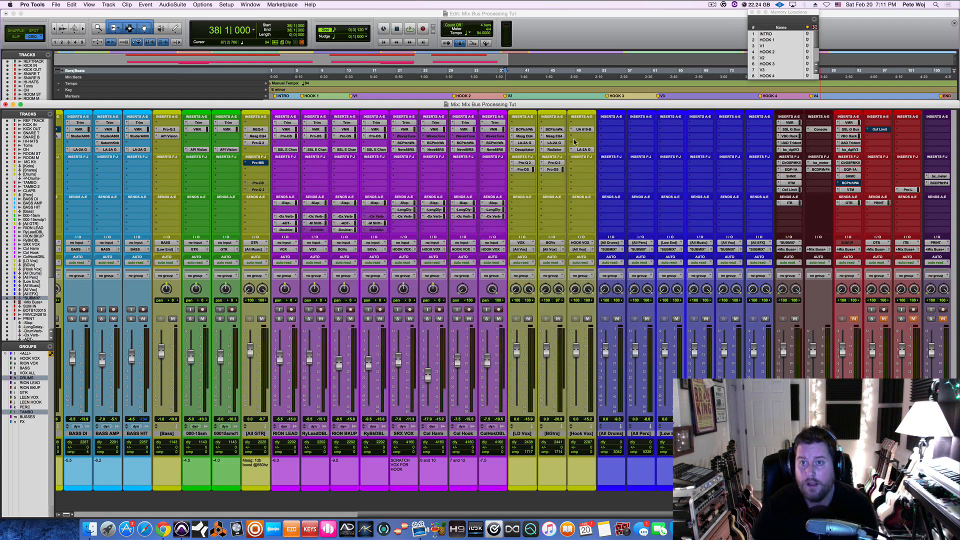